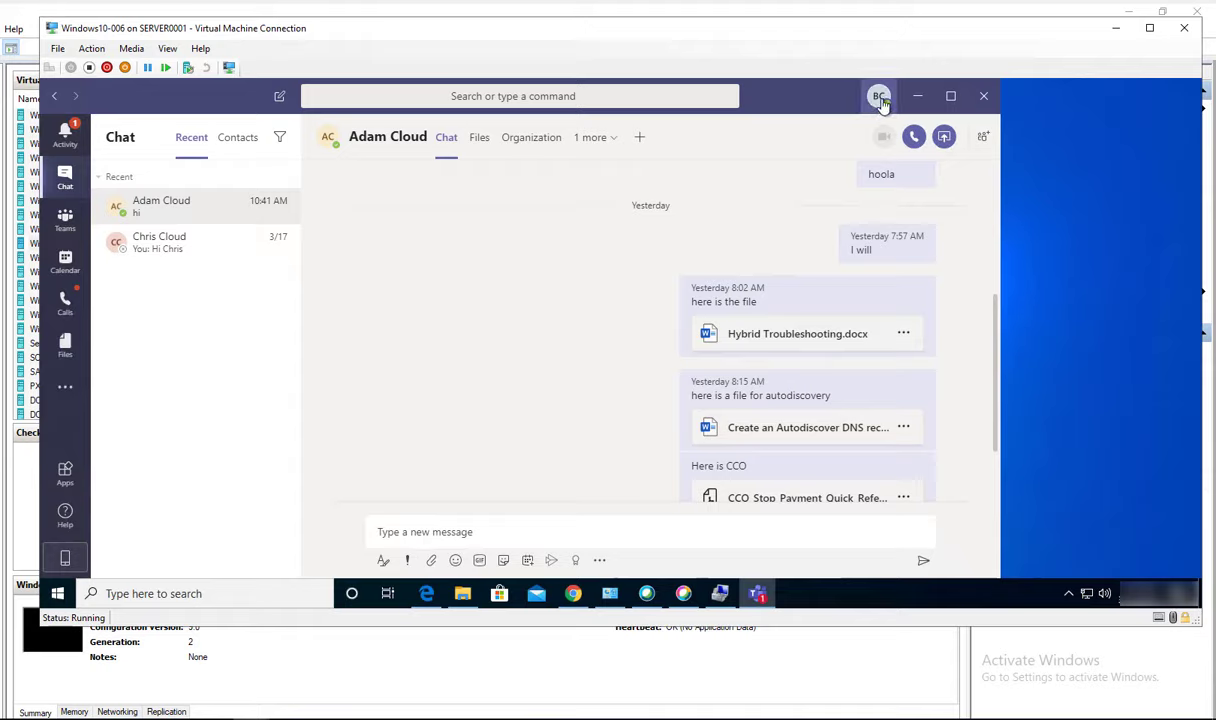
Click into the message box of the open one-to-one chat
left_click(516, 540)
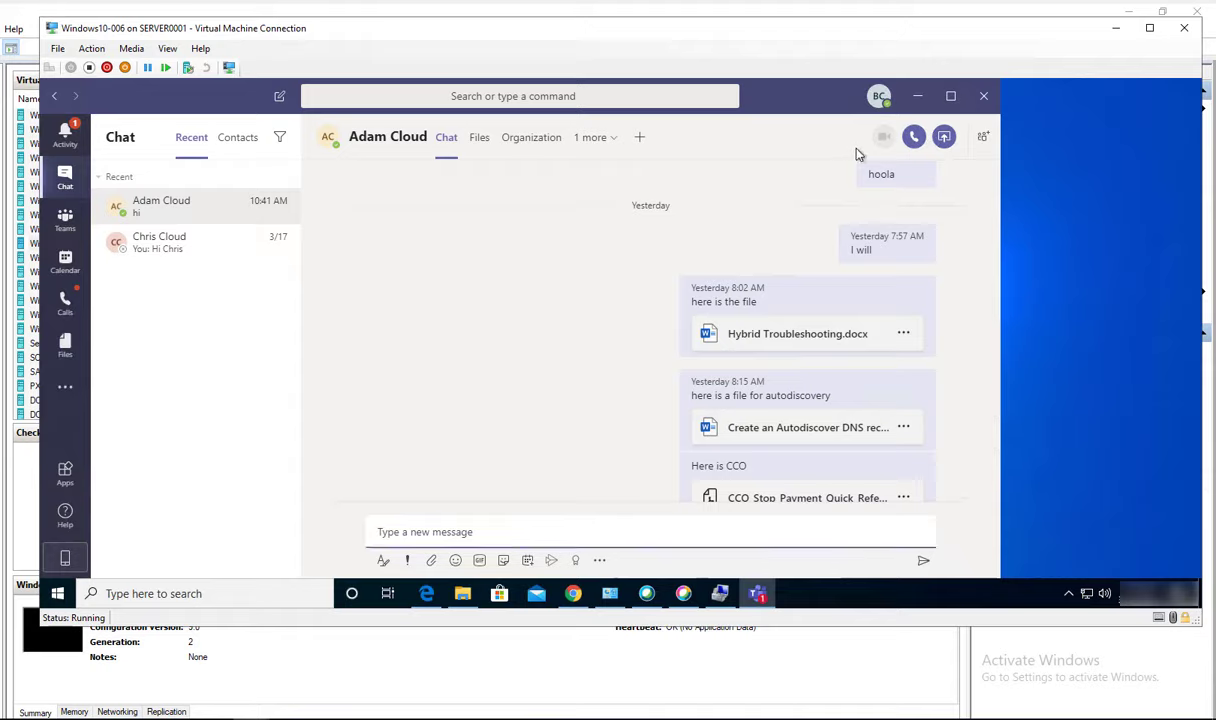
Start an audio call with the chat contact and open the Windows10-005 machine's window
left_click(916, 140)
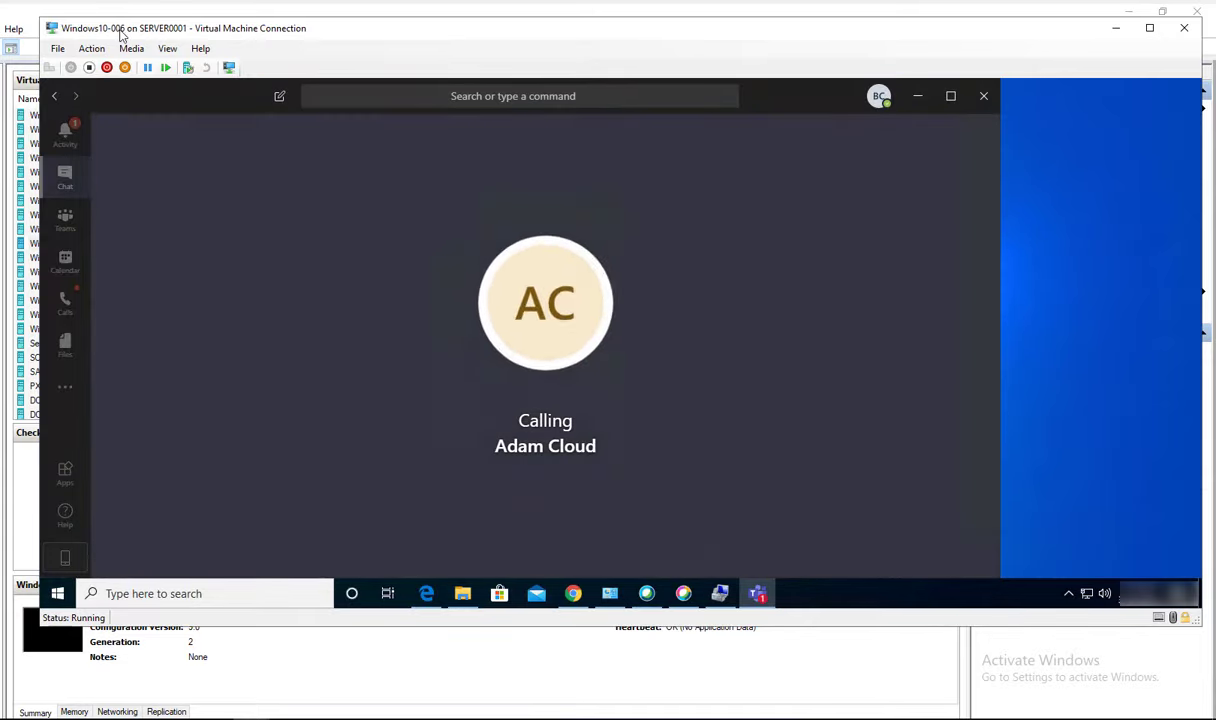
left_click(312, 698)
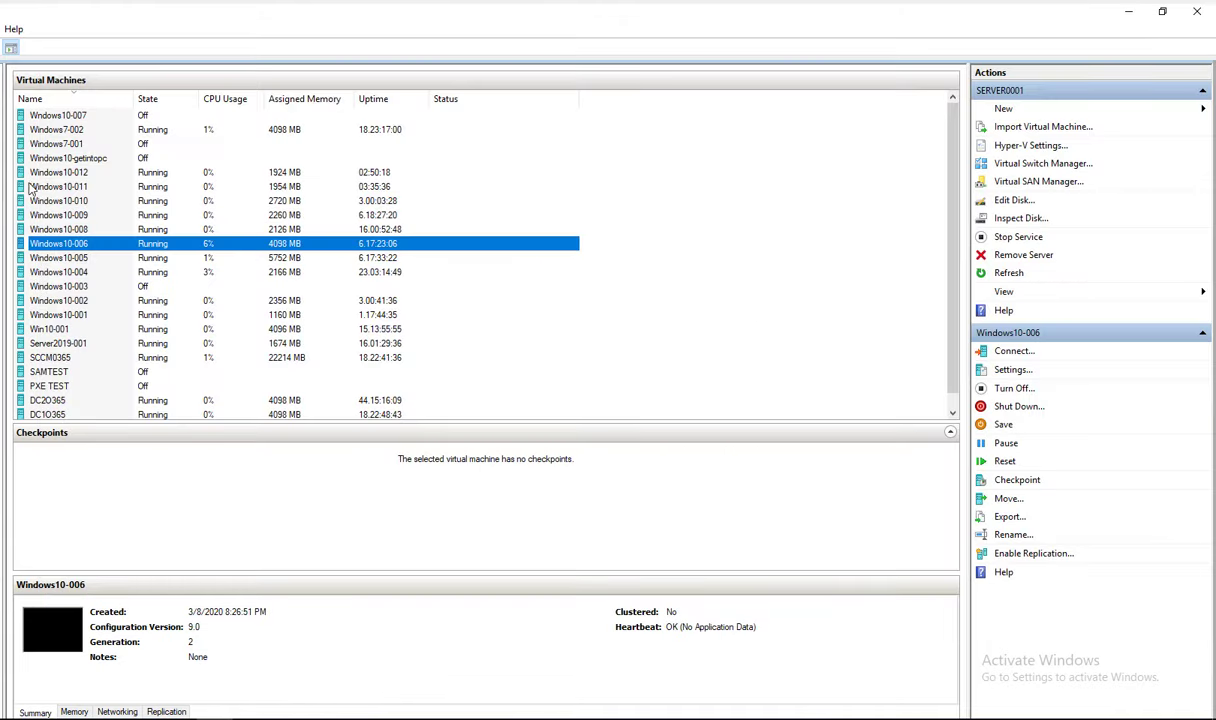
left_click(83, 259)
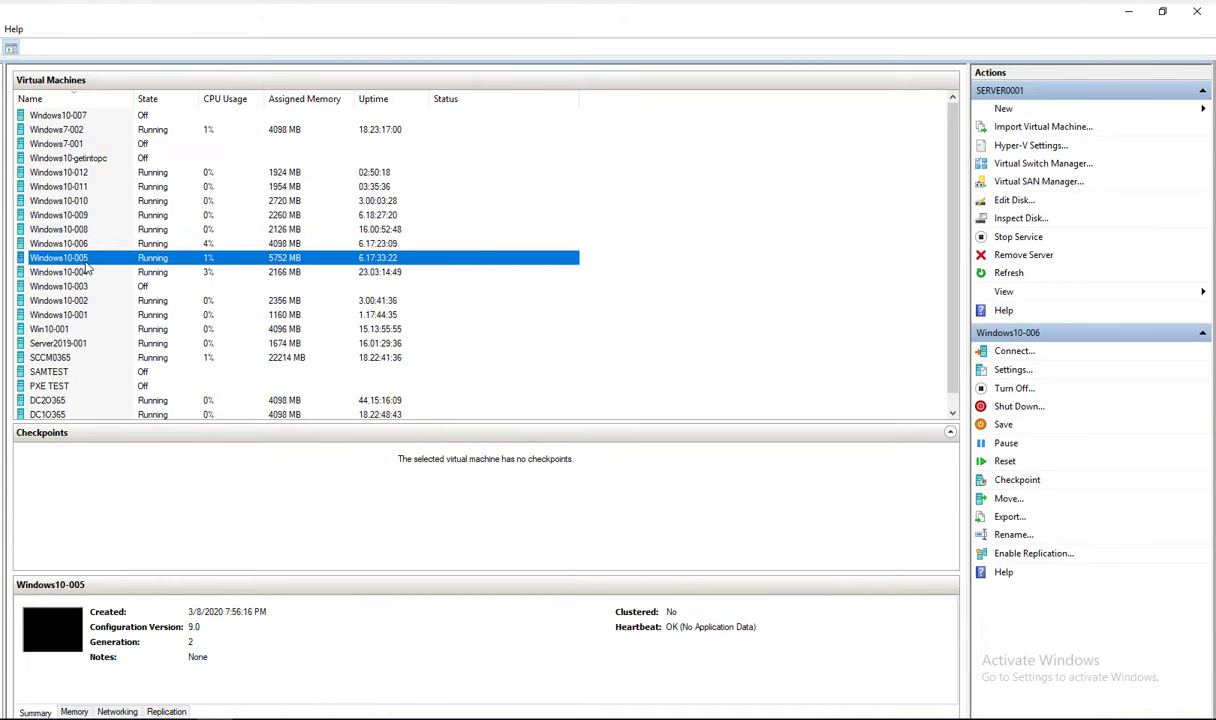
double_click(87, 260)
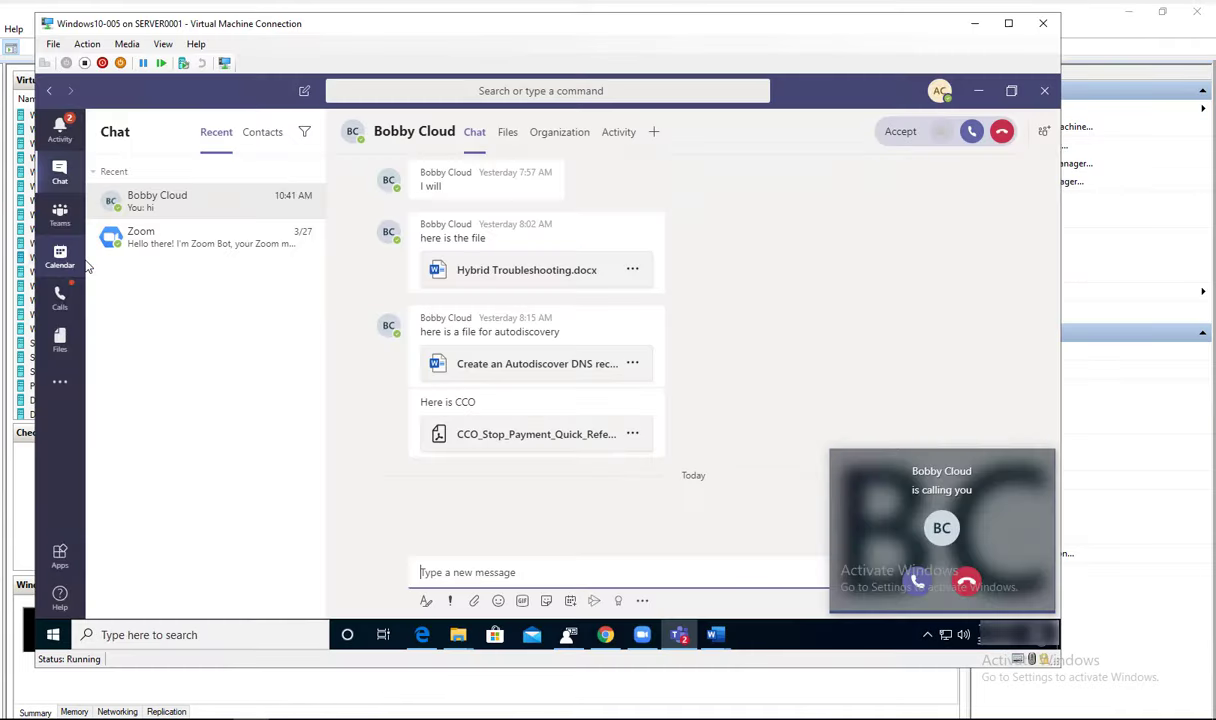
Accept the incoming call with audio on Windows10-005 and dismiss the No Microphone notice
left_click(918, 586)
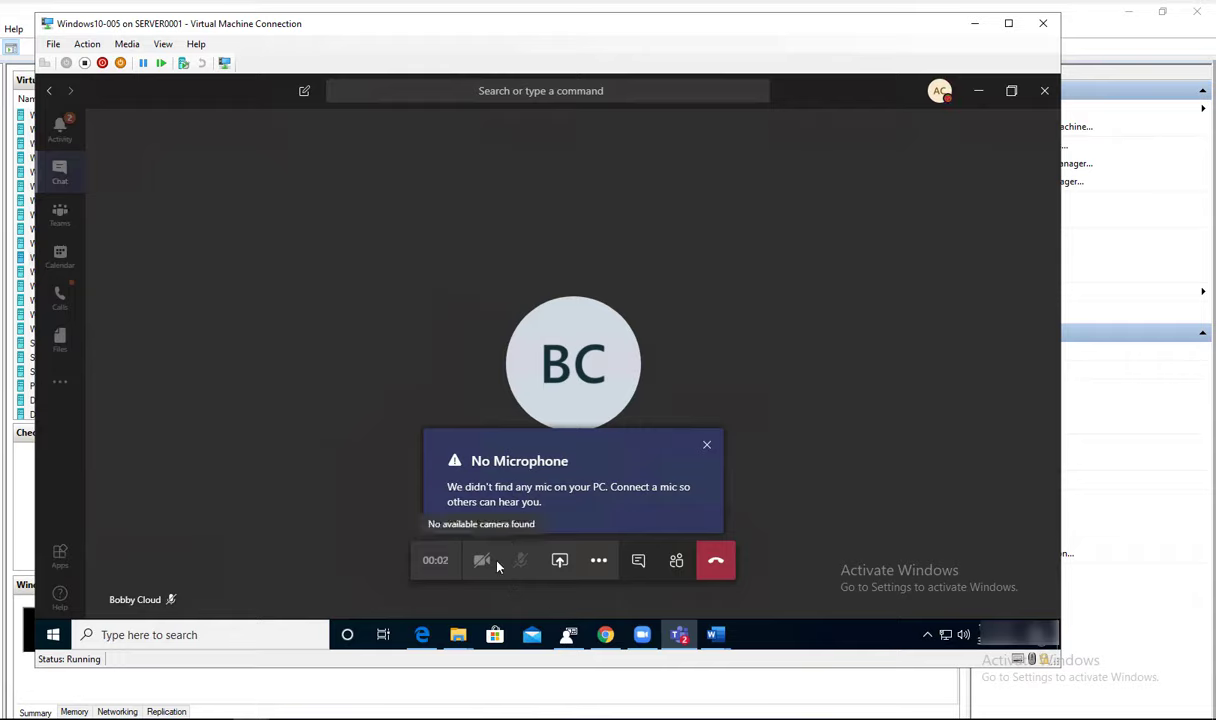
left_click(706, 444)
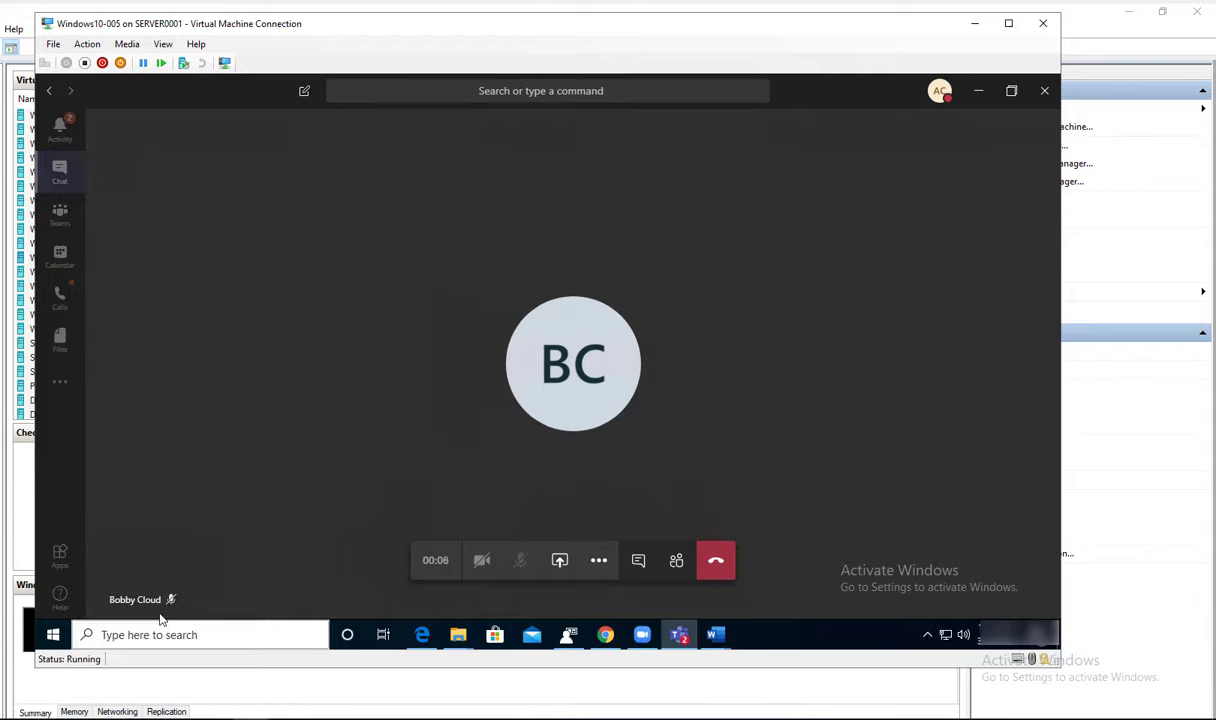
mouse_move(117, 604)
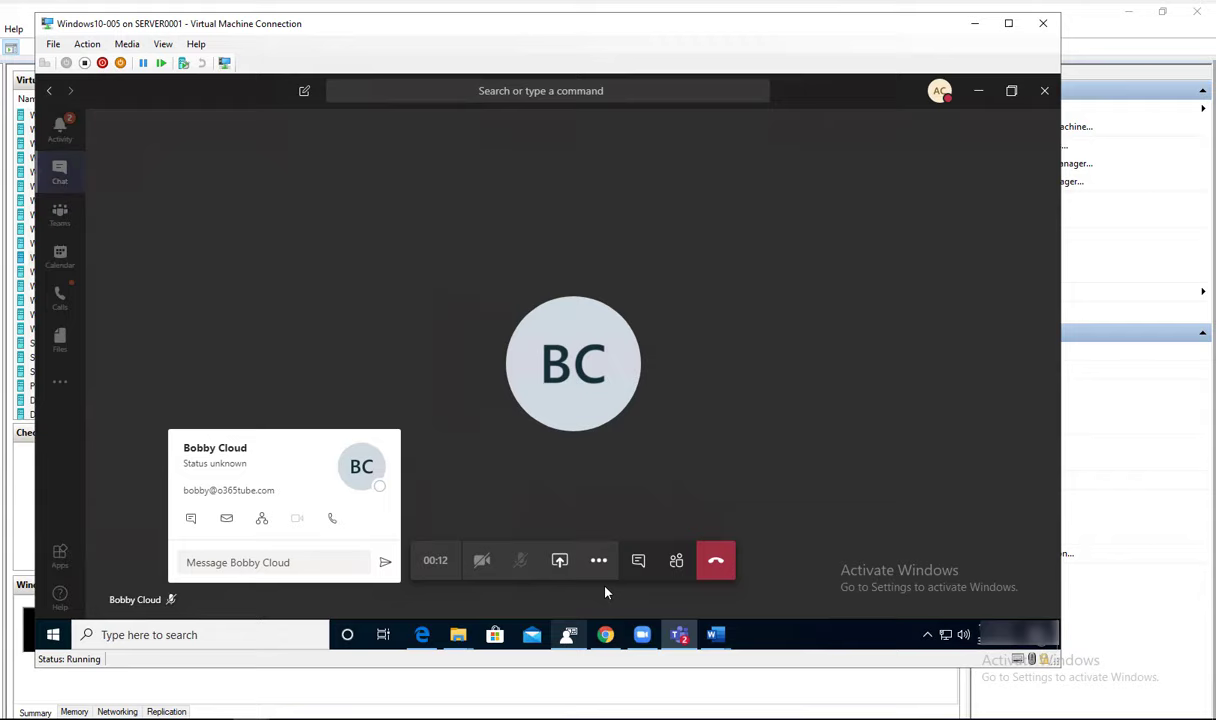
Show the call conversation and send a short 'hi' greeting in the chat
left_click(639, 561)
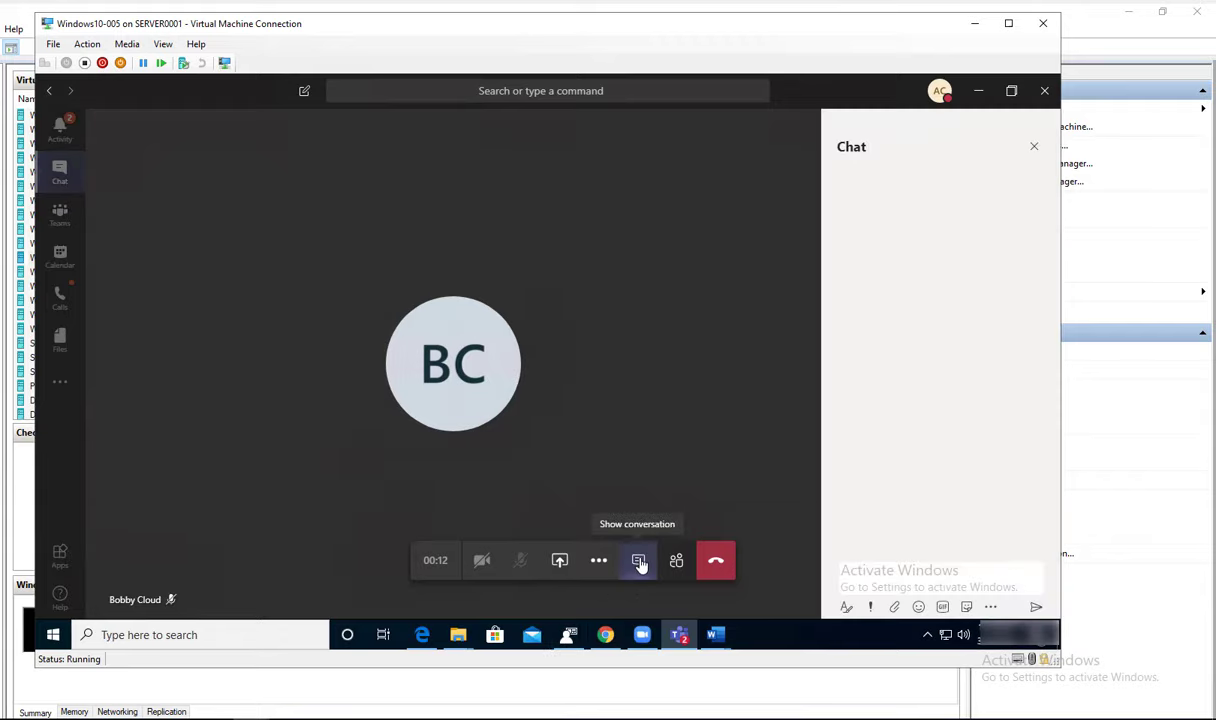
left_click(890, 583)
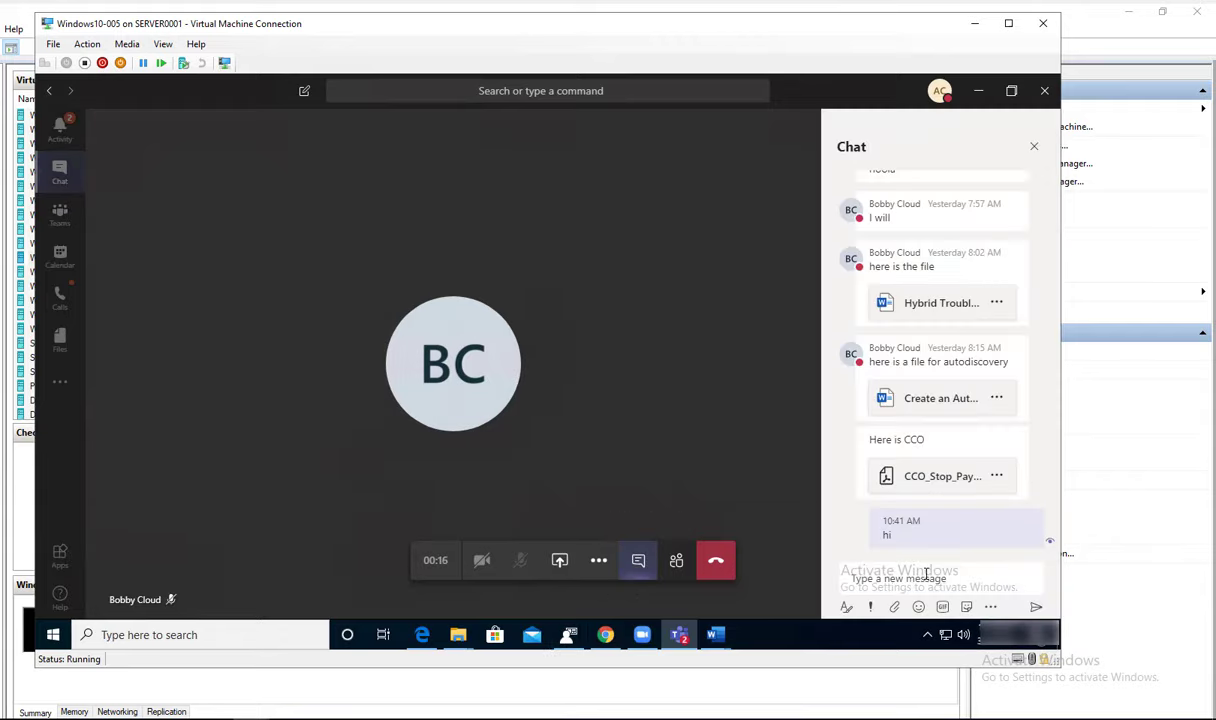
type("hi")
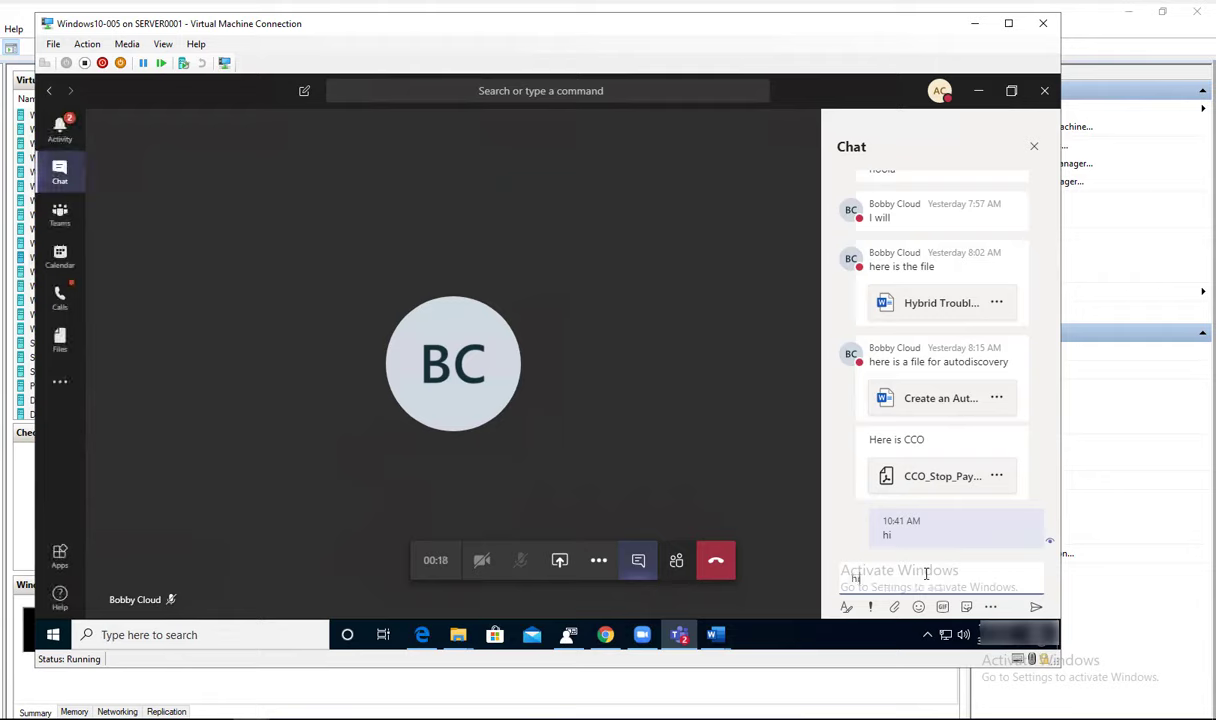
type(" ada")
key("BackSpace")
key("BackSpace")
key("BackSpace")
type("Adam")
key("Return")
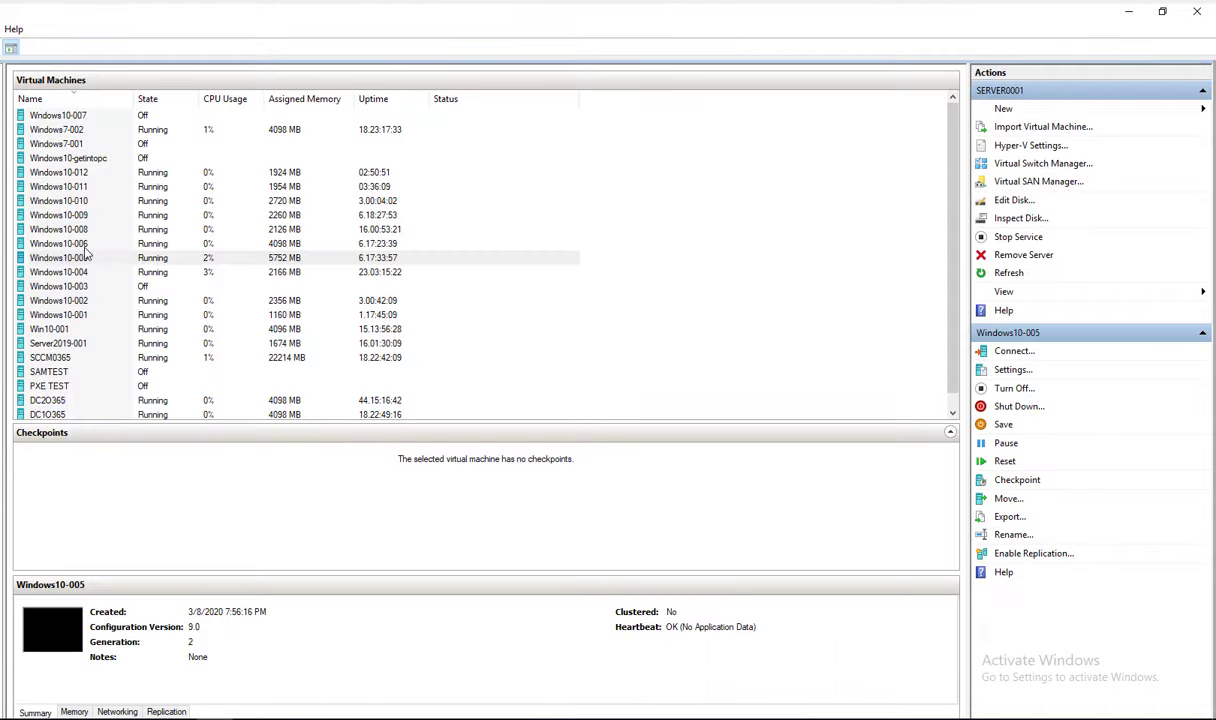
On Windows10-006, show the call conversation and dismiss the No Microphone notice
double_click(84, 245)
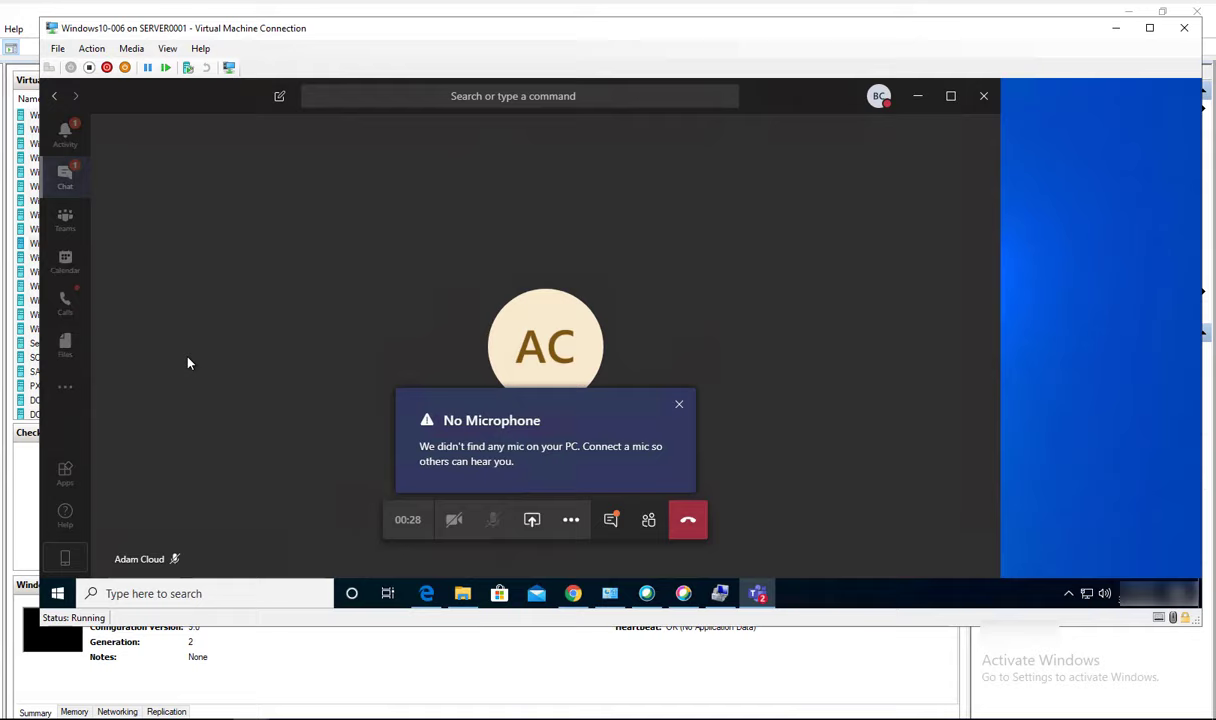
left_click(612, 522)
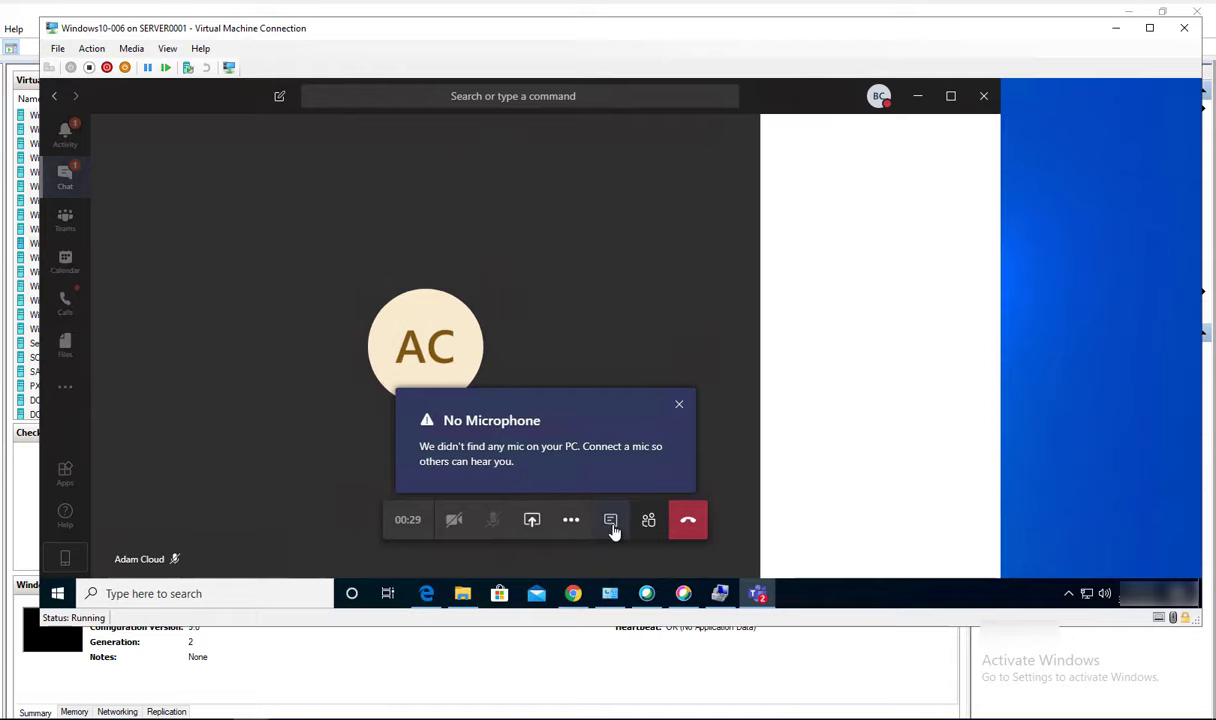
left_click(679, 404)
left_click(840, 547)
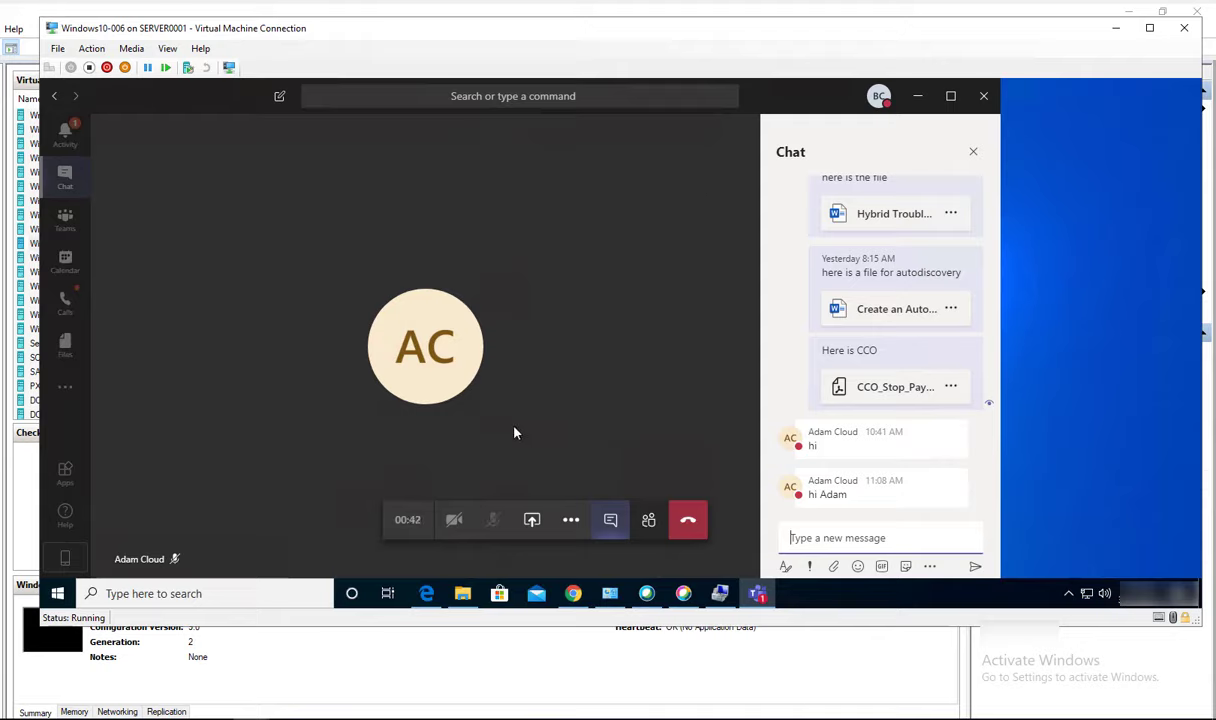
Share Screen #1 from the Desktop options in the call
left_click(533, 524)
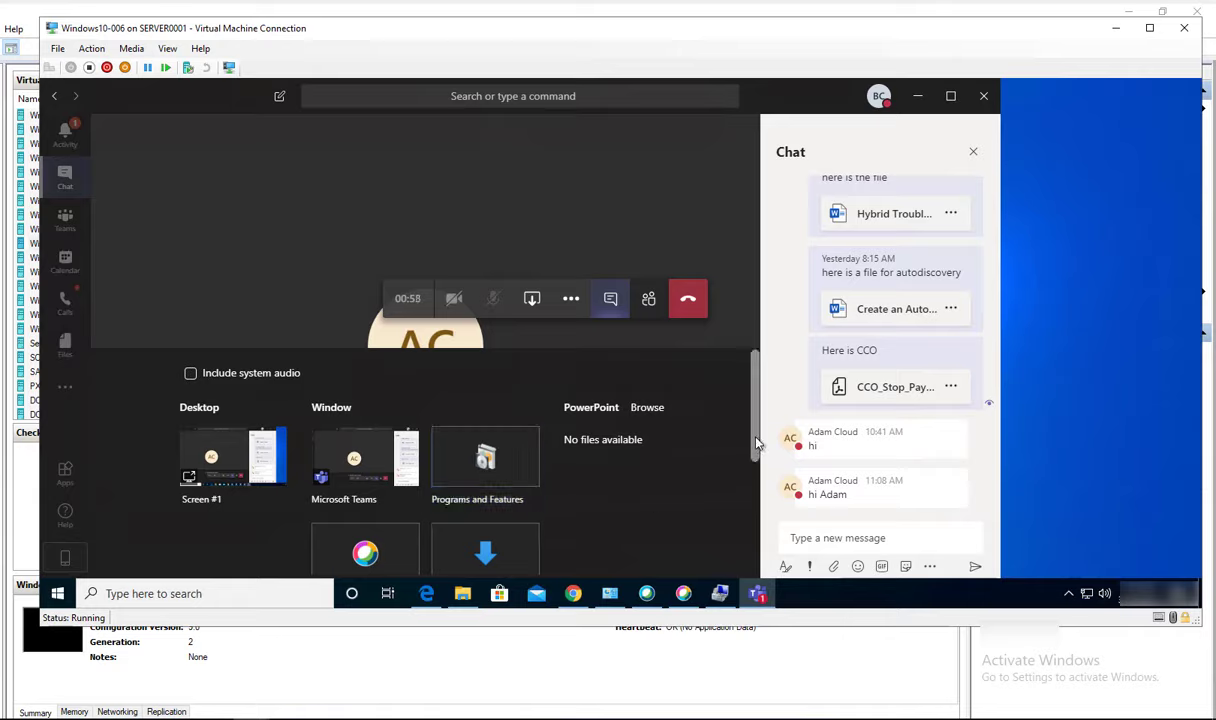
scroll(754, 503, "down", 1)
scroll(754, 503, "down", 2)
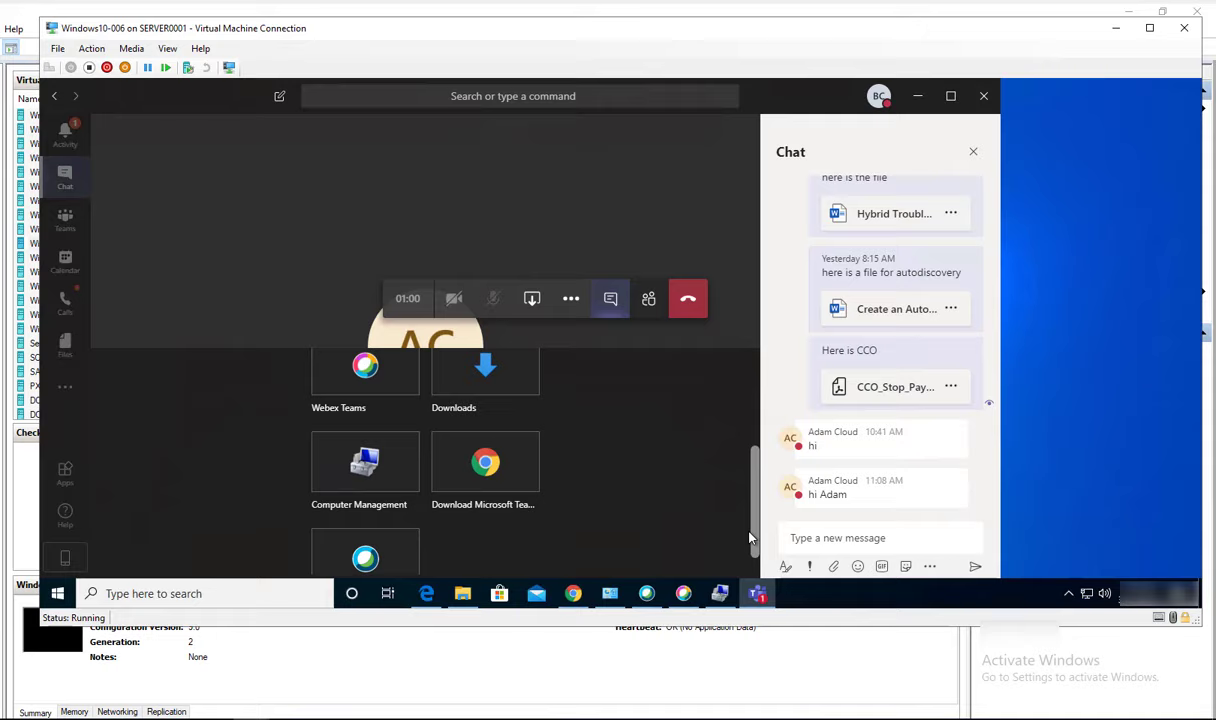
scroll(755, 490, "up", 3)
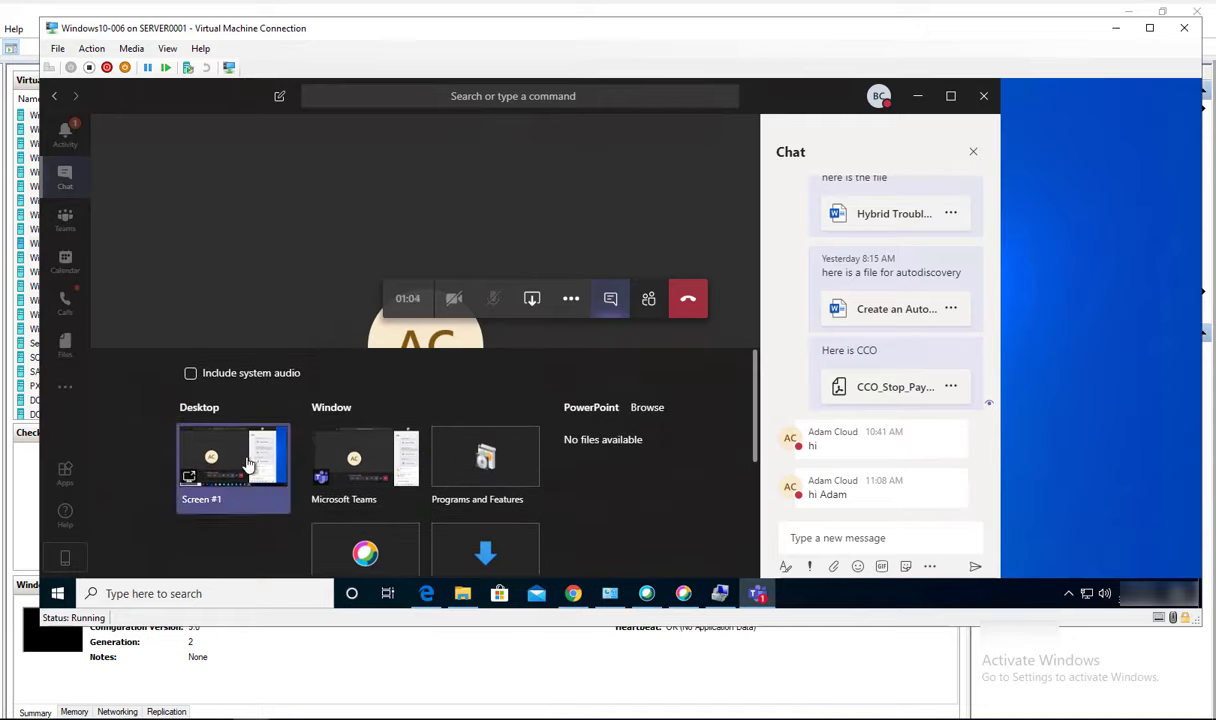
left_click(249, 463)
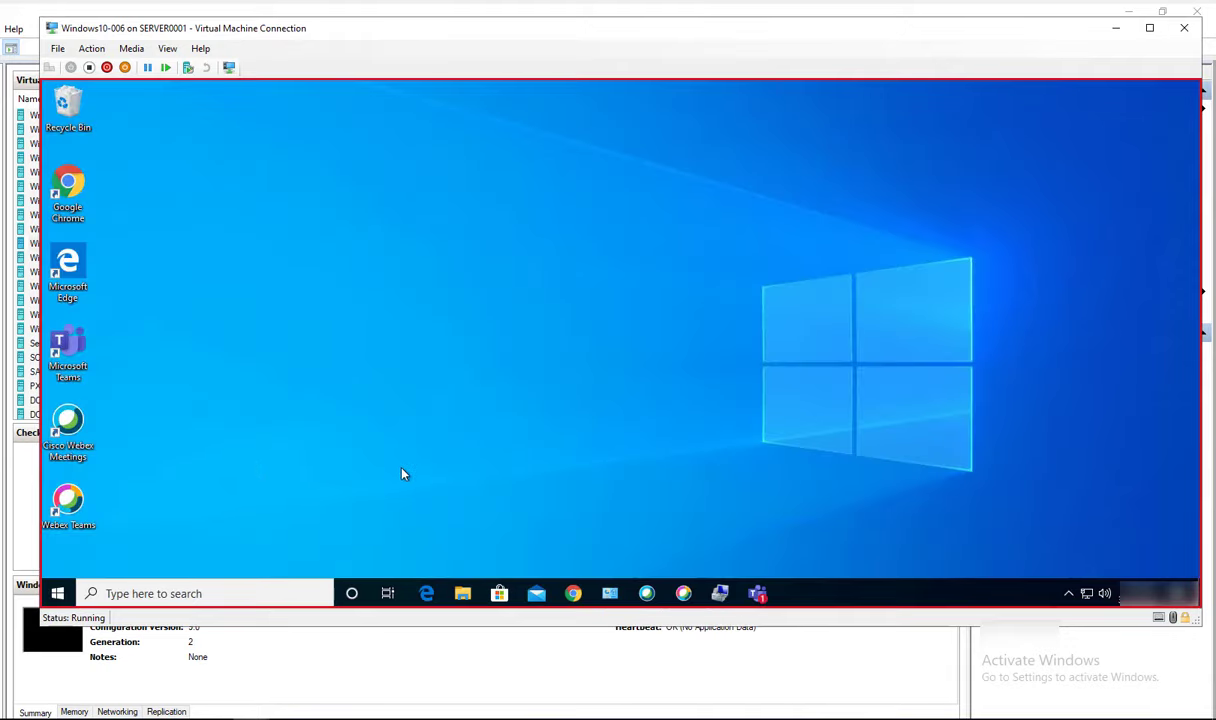
Switch back to the Windows10-005 connection and bring up the call's sharing options
key("alt+Tab")
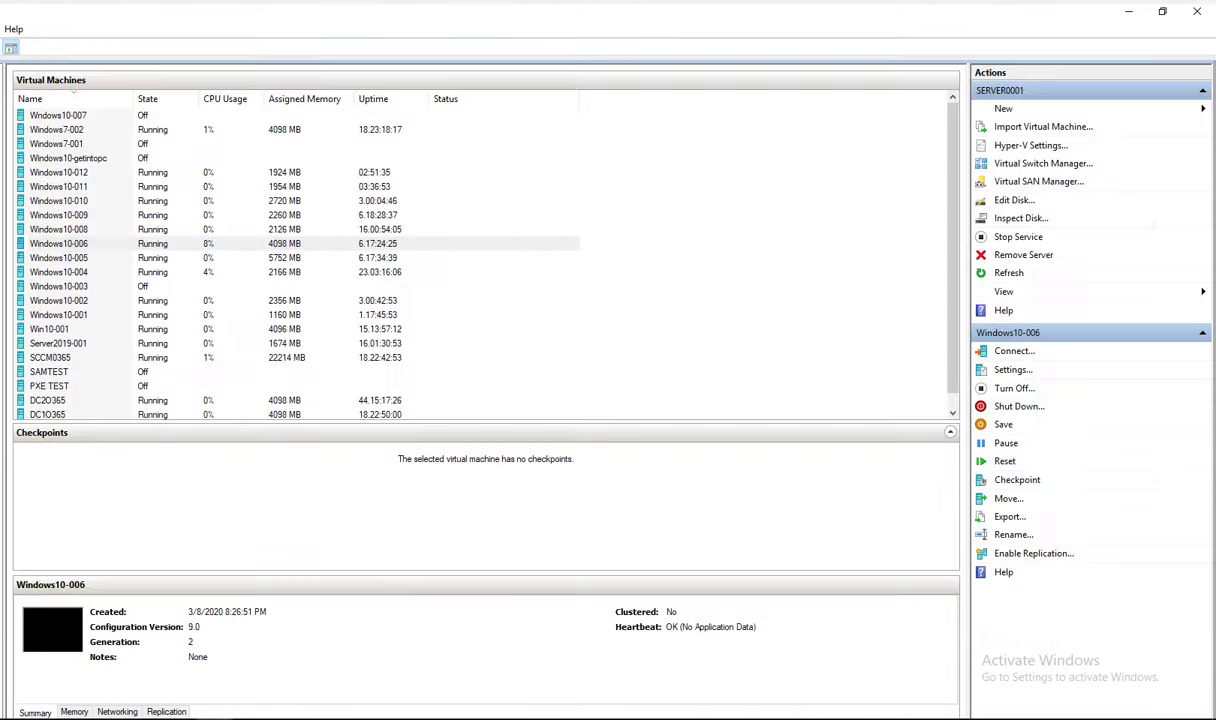
double_click(83, 259)
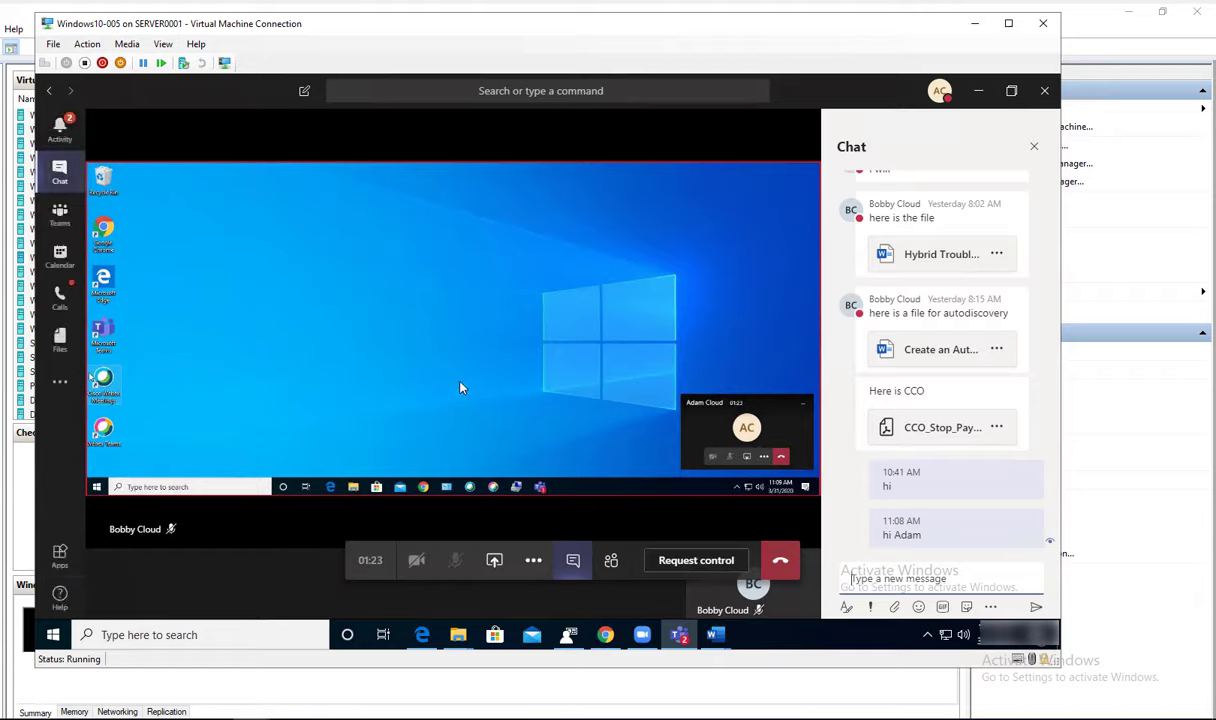
left_click(494, 563)
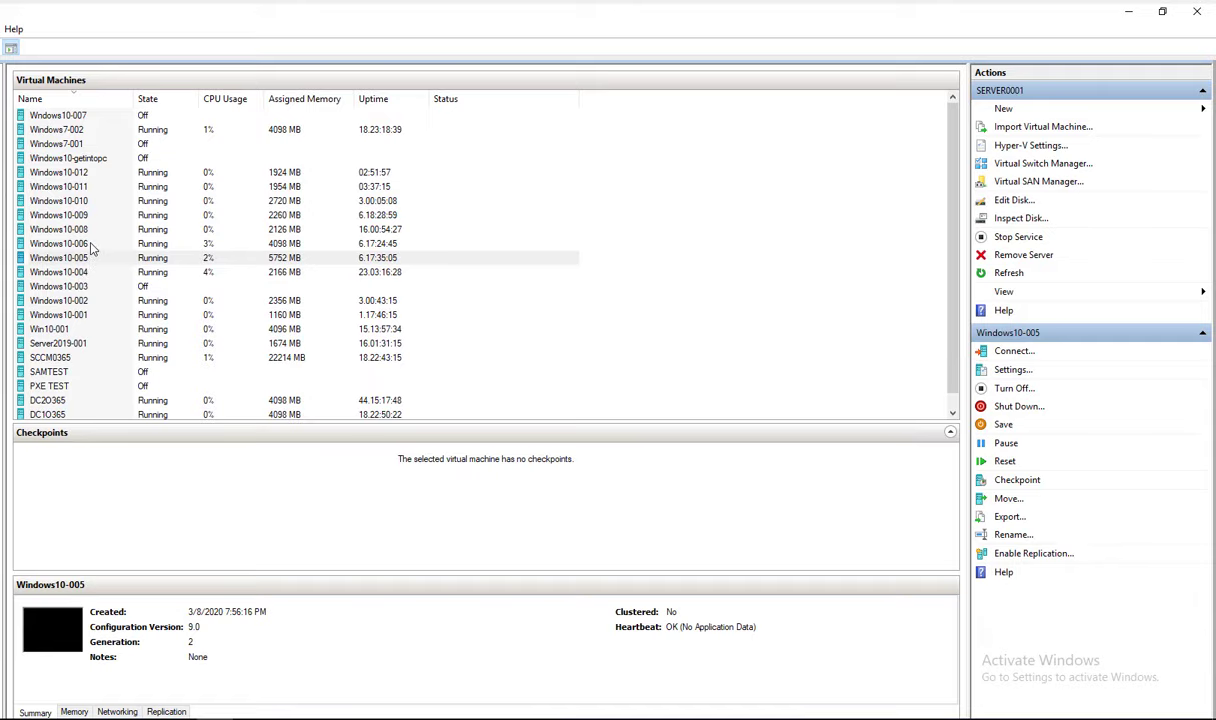
Open the Windows10-006 connection and stop sharing its desktop
double_click(89, 245)
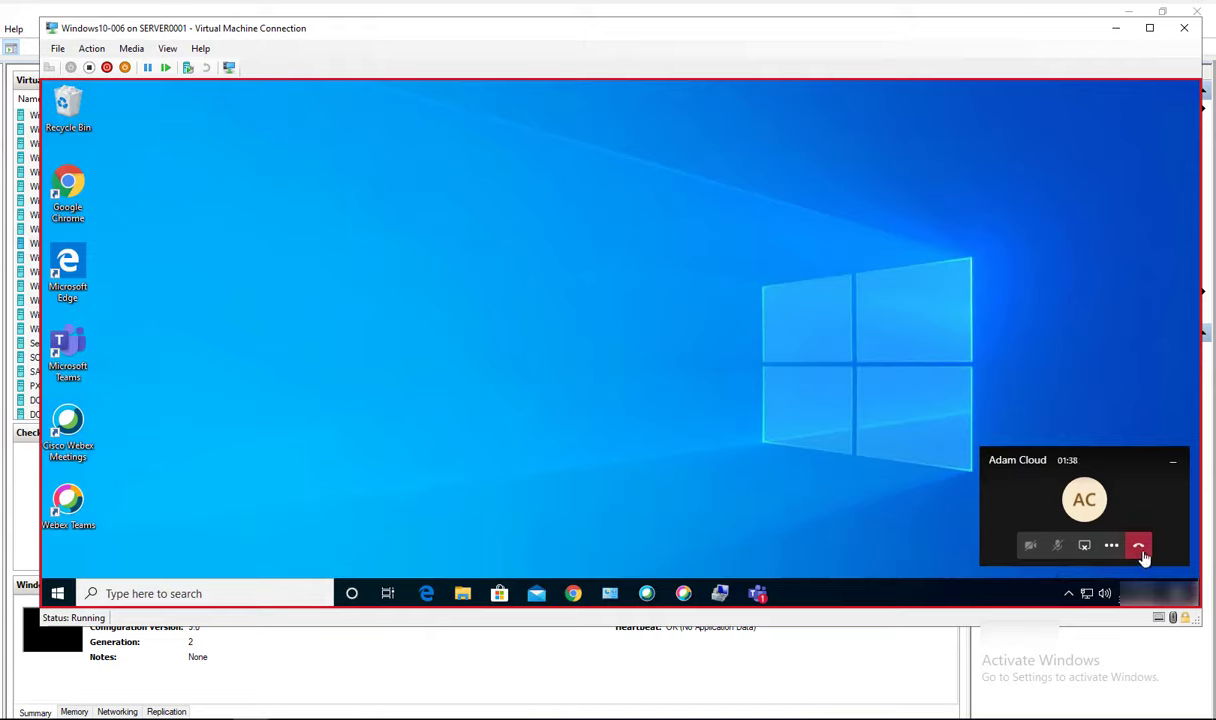
left_click(1085, 546)
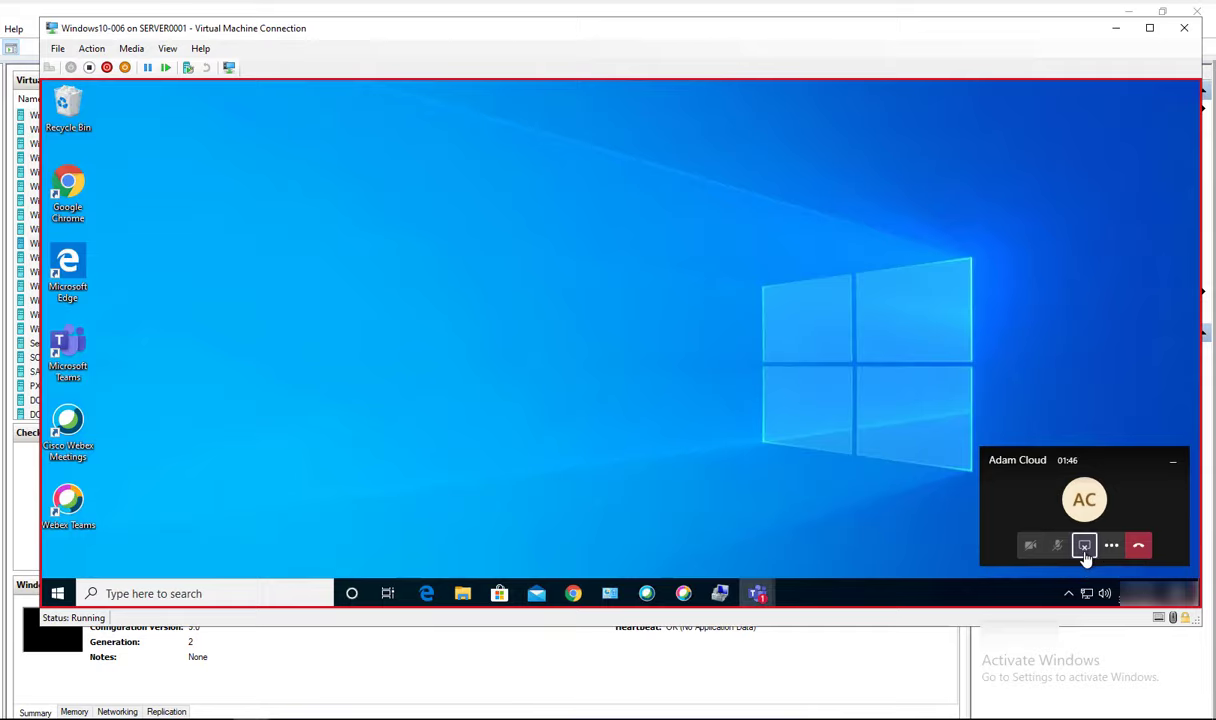
left_click(610, 520)
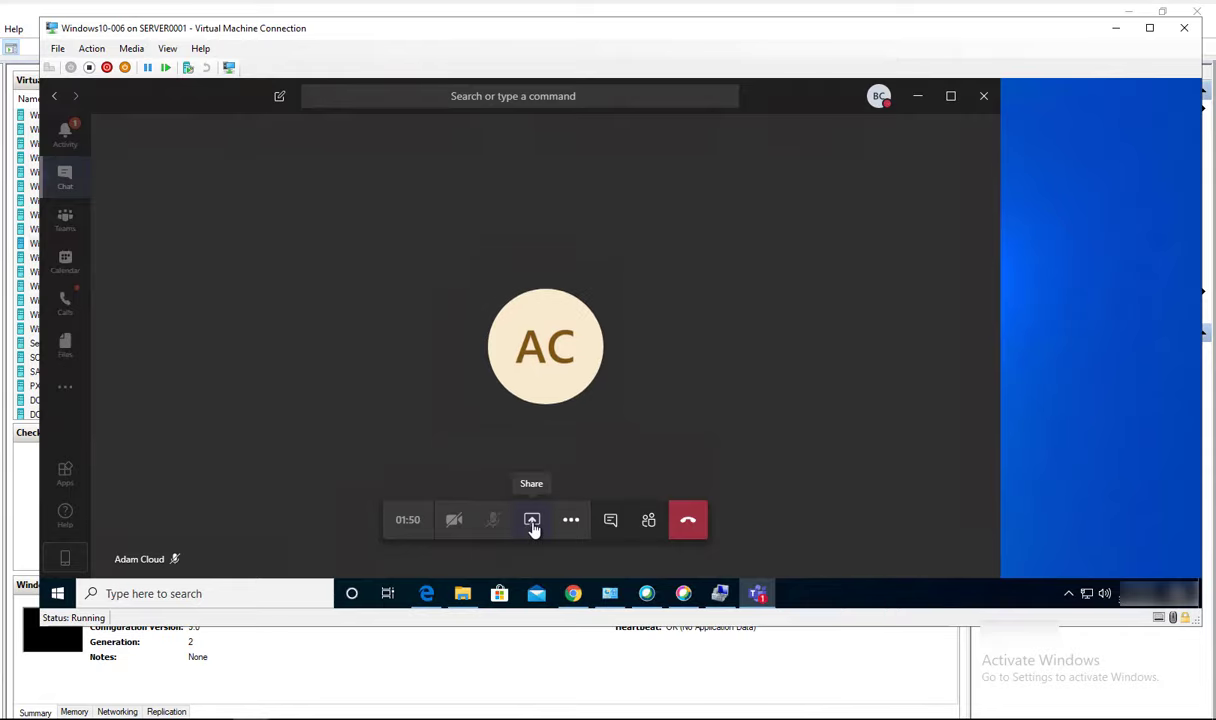
Open the call's Share tray and close it without sharing anything
left_click(533, 528)
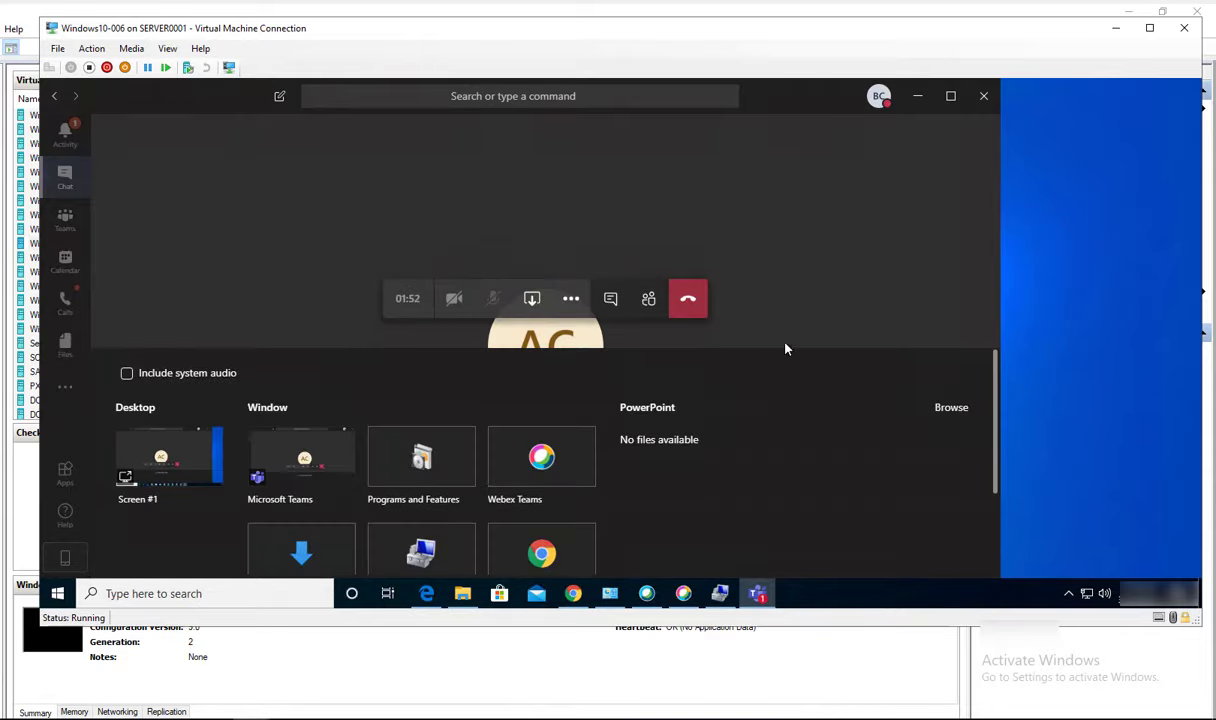
left_click(788, 258)
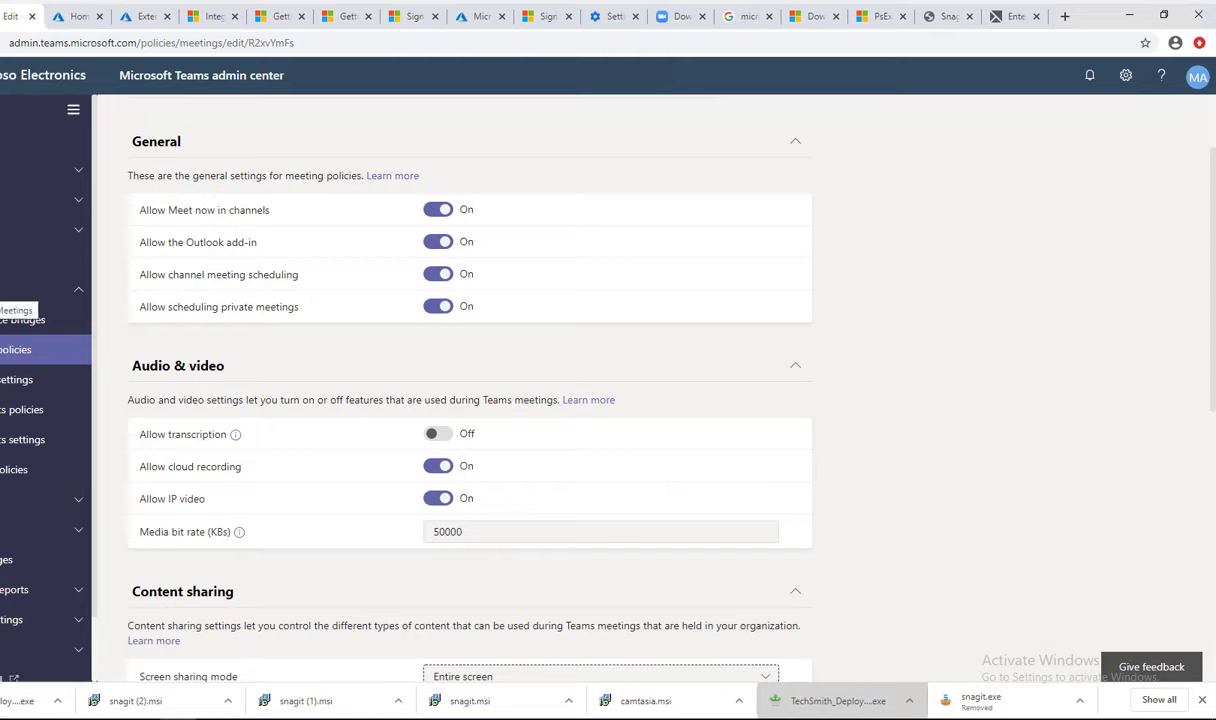
Return to the Meeting policies list from the Meetings navigation group and select AllOn
left_click(12, 289)
left_click(12, 289)
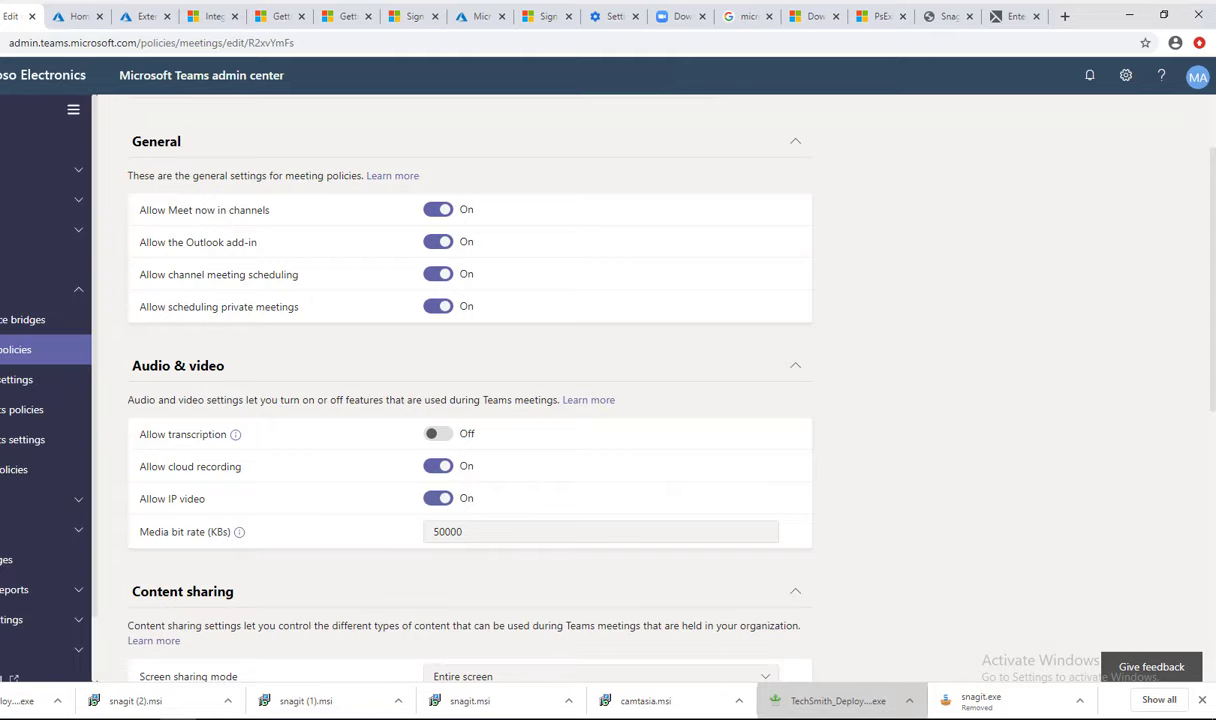
left_click(3, 360)
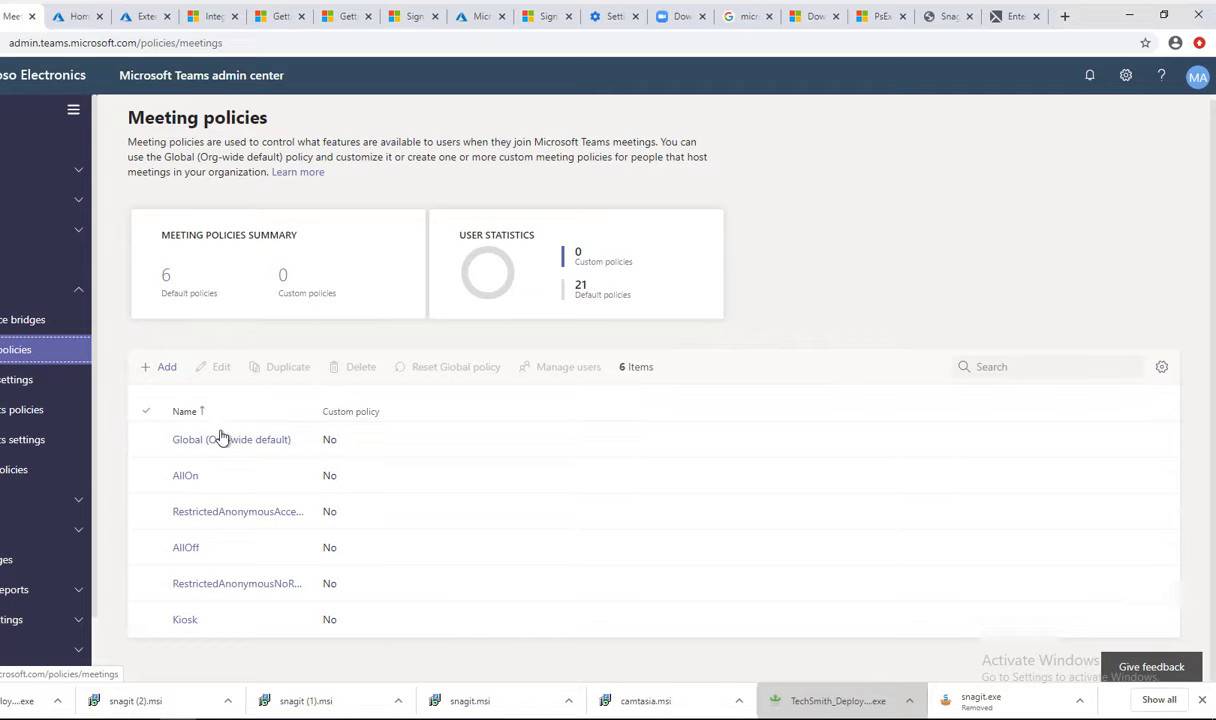
left_click(246, 466)
Edit the Global (Org-wide default) policy, setting Screen sharing mode to Entire screen
left_click(243, 451)
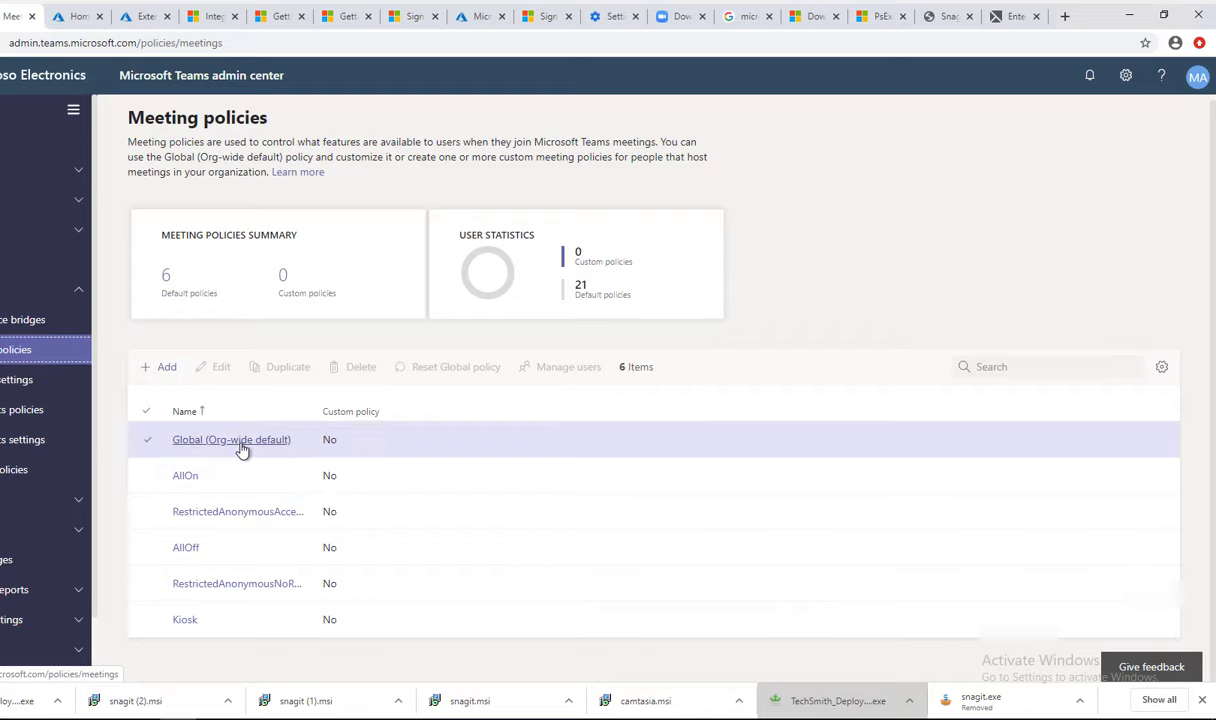
left_click(219, 444)
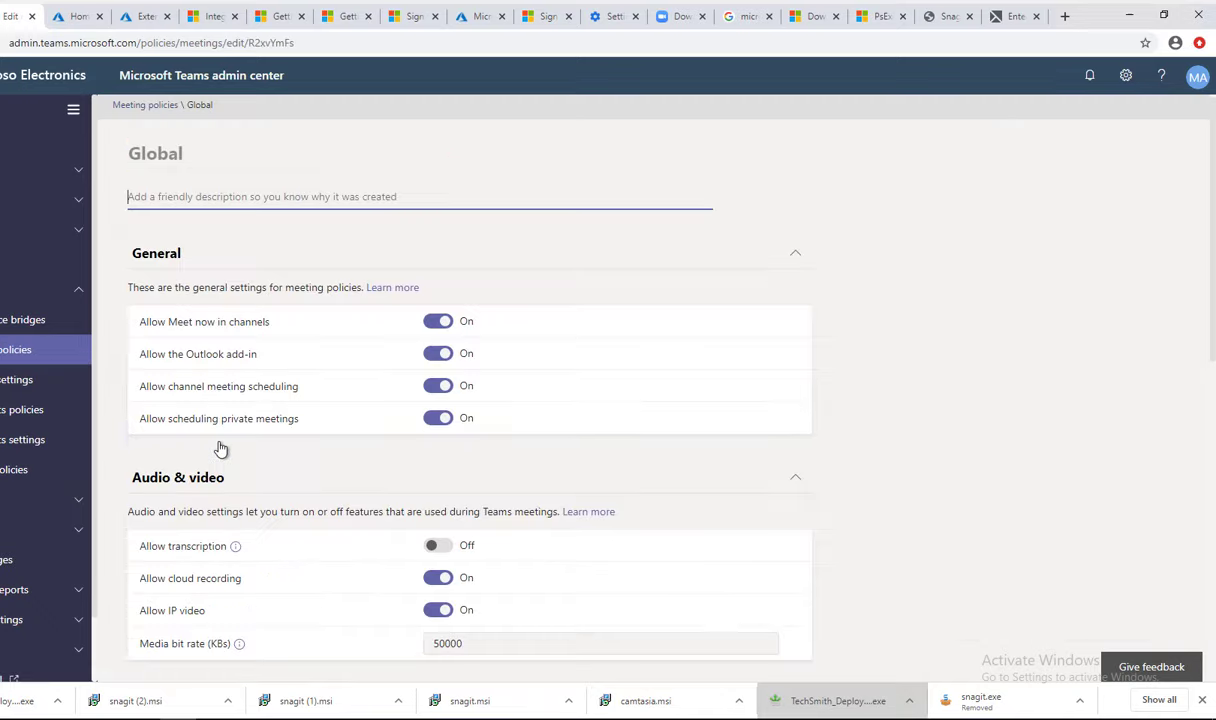
scroll(277, 380, "down", 1)
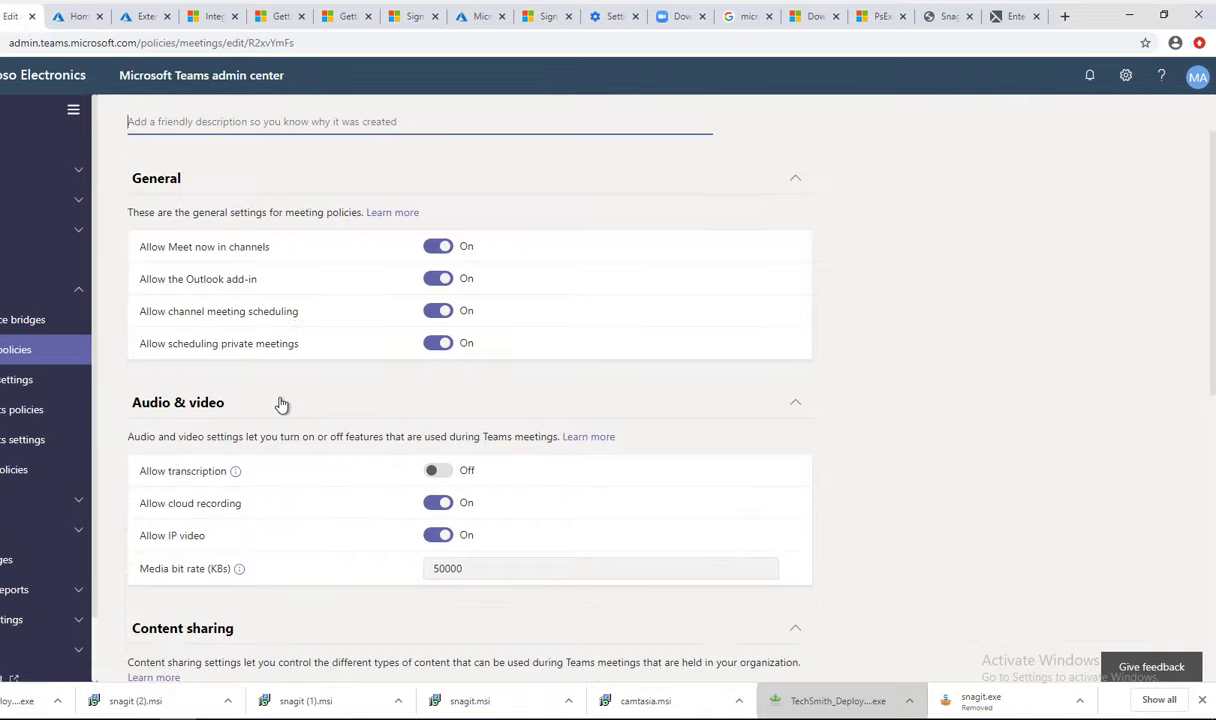
scroll(277, 404, "down", 3)
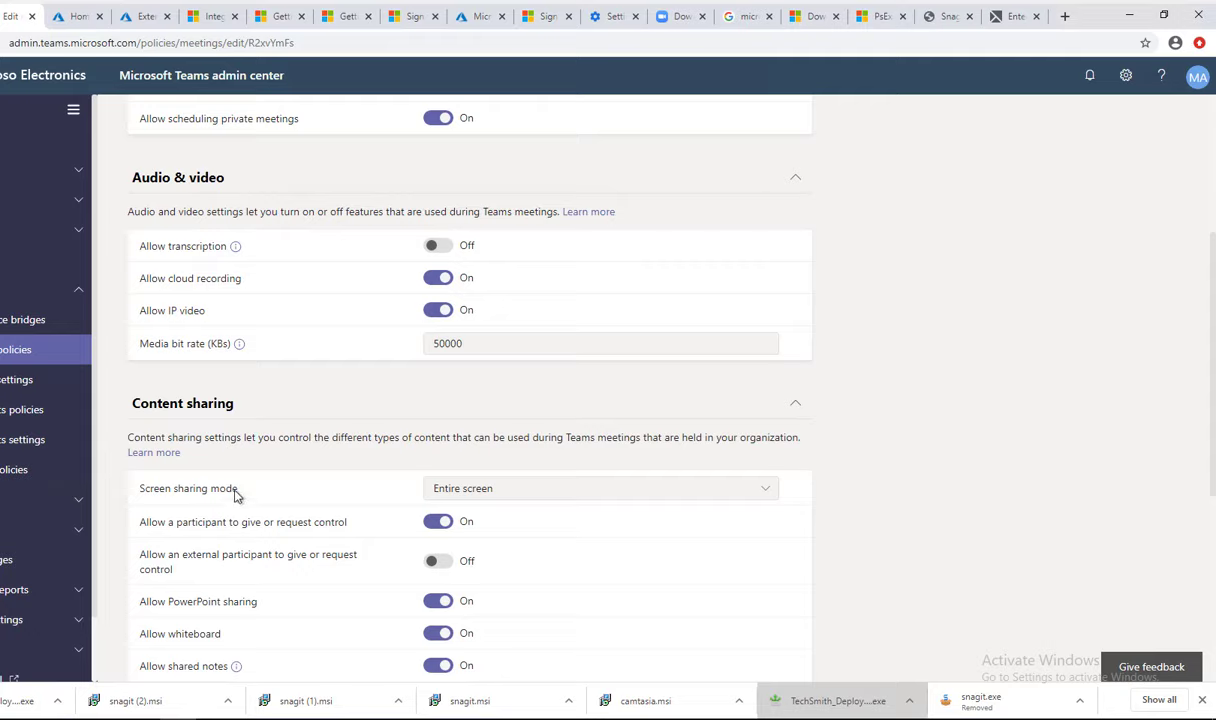
left_click(507, 497)
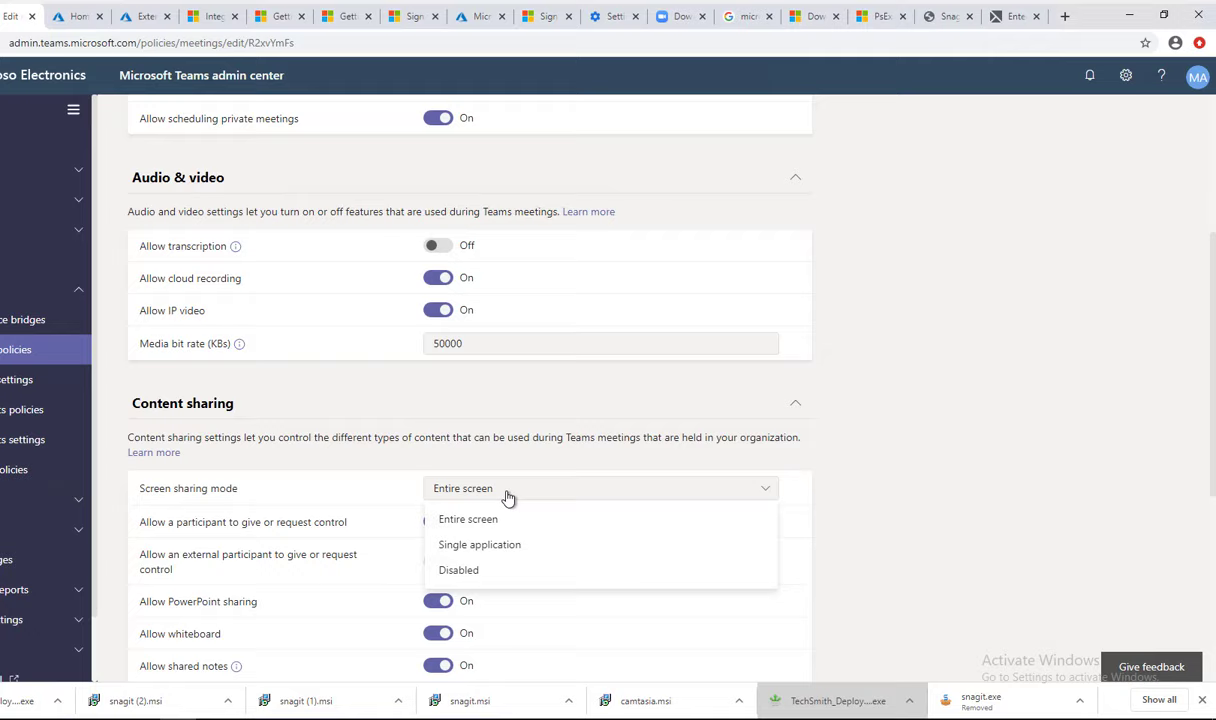
left_click(494, 575)
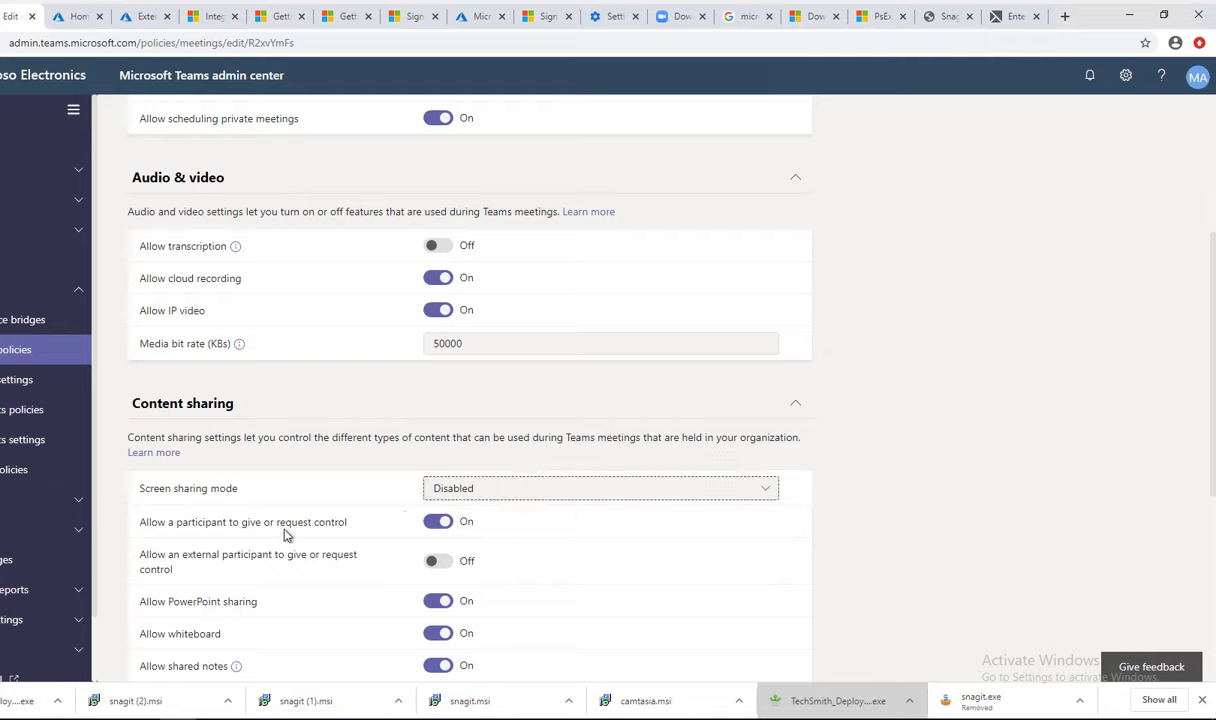
left_click(508, 490)
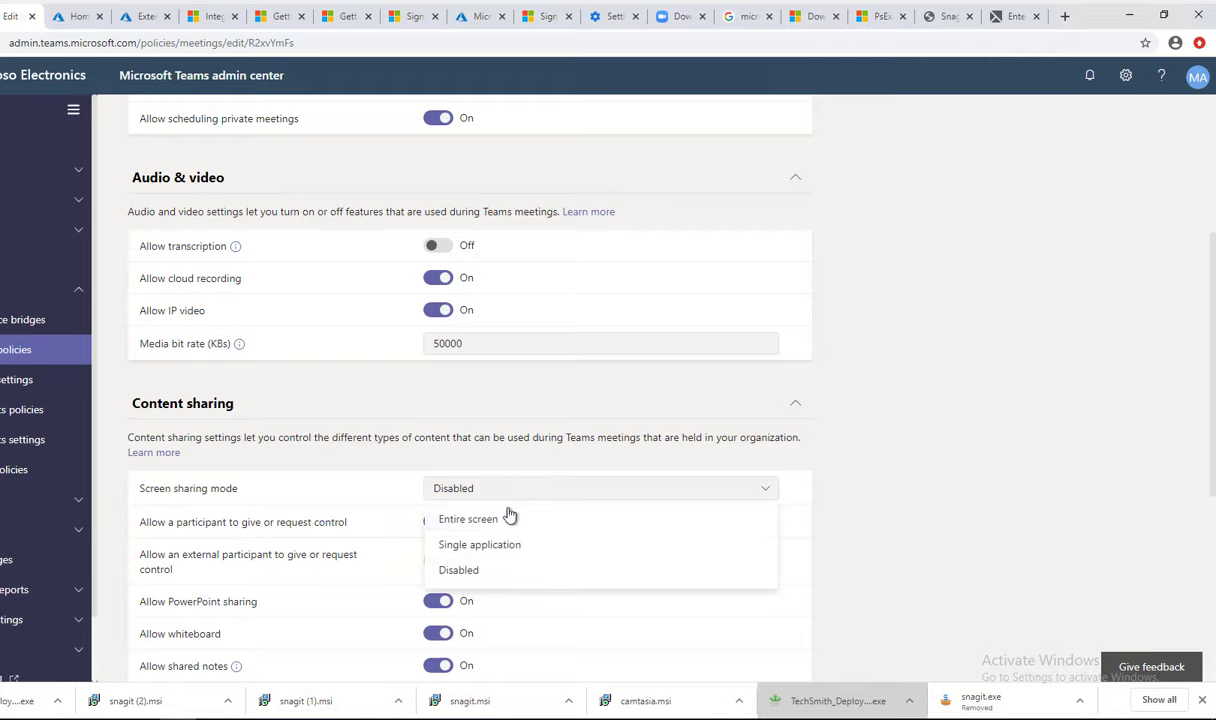
left_click(497, 521)
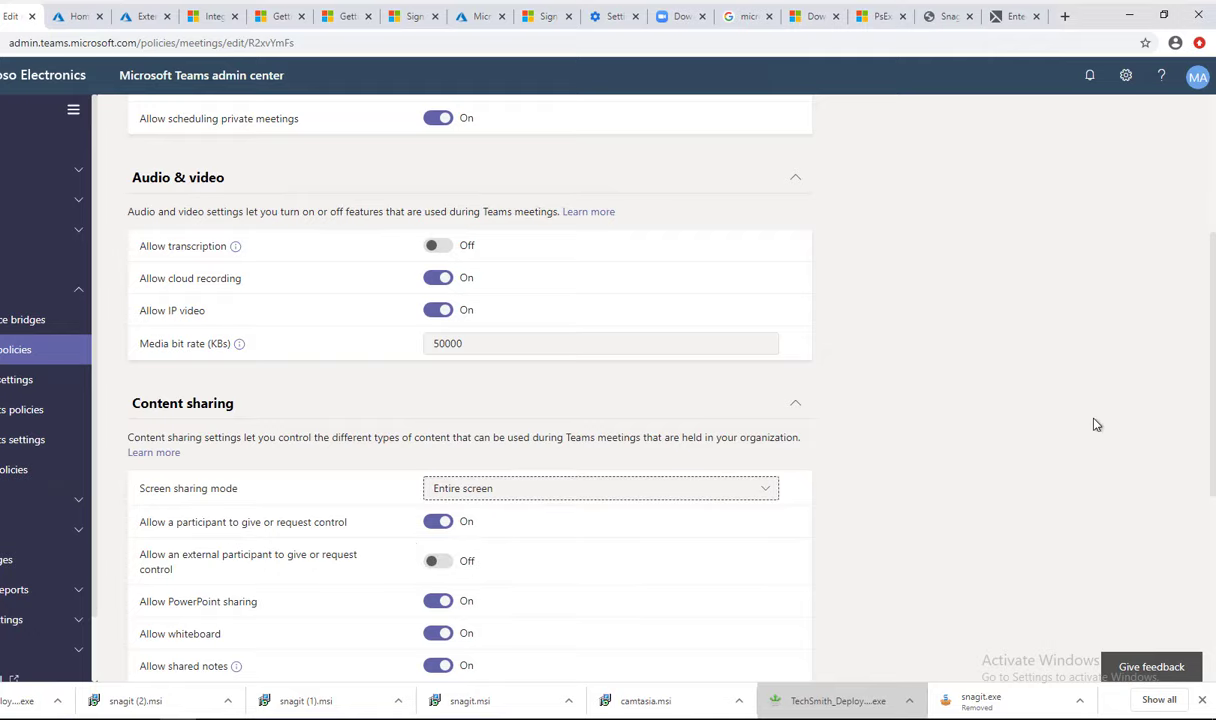
left_click_drag(1213, 414, 1211, 456)
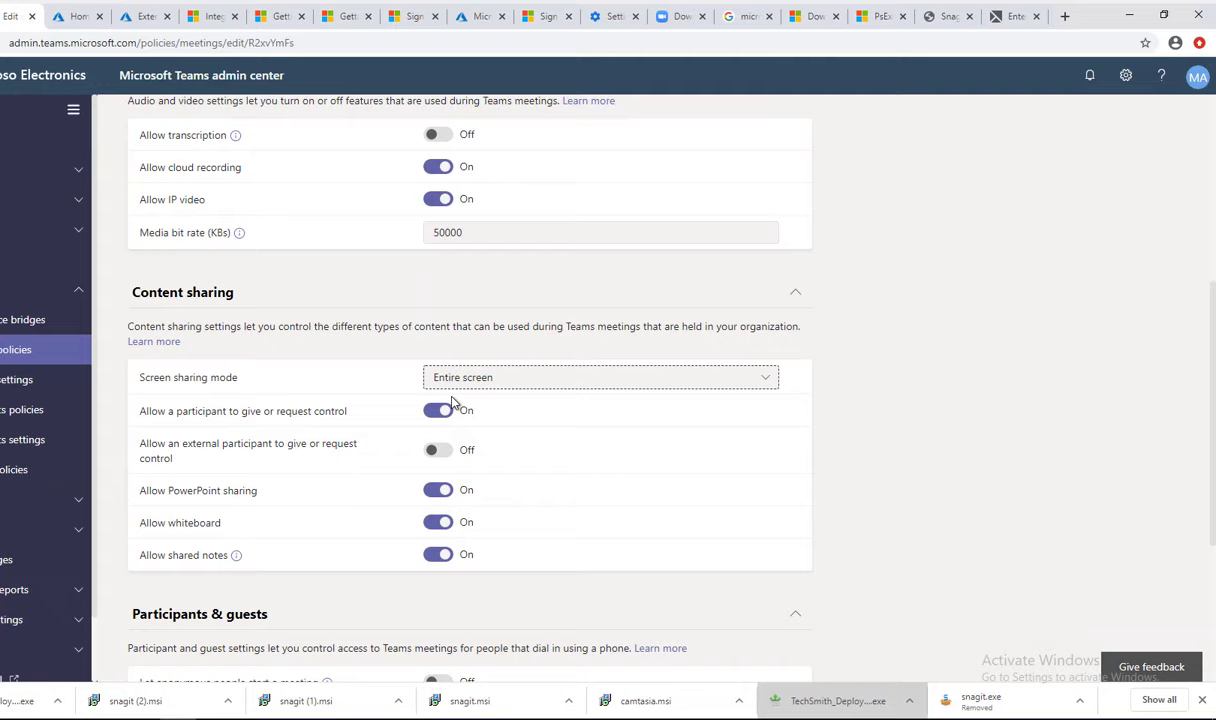